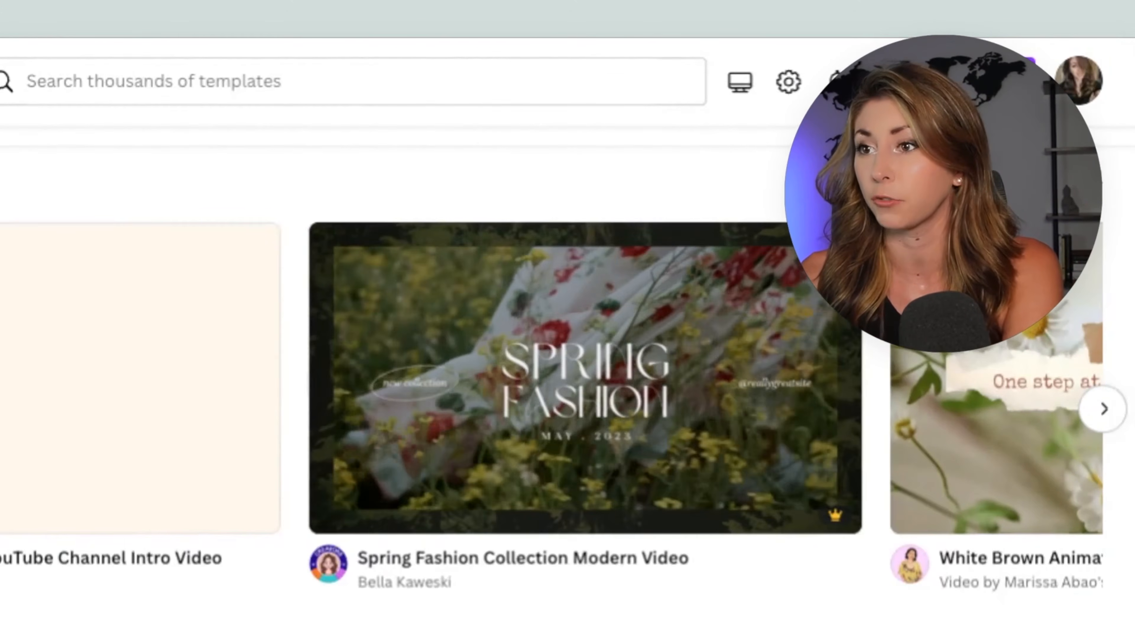
# Step: Look through the template categories and open the full T-Shirts template collection
pyautogui.scroll(-10, 446, 351)
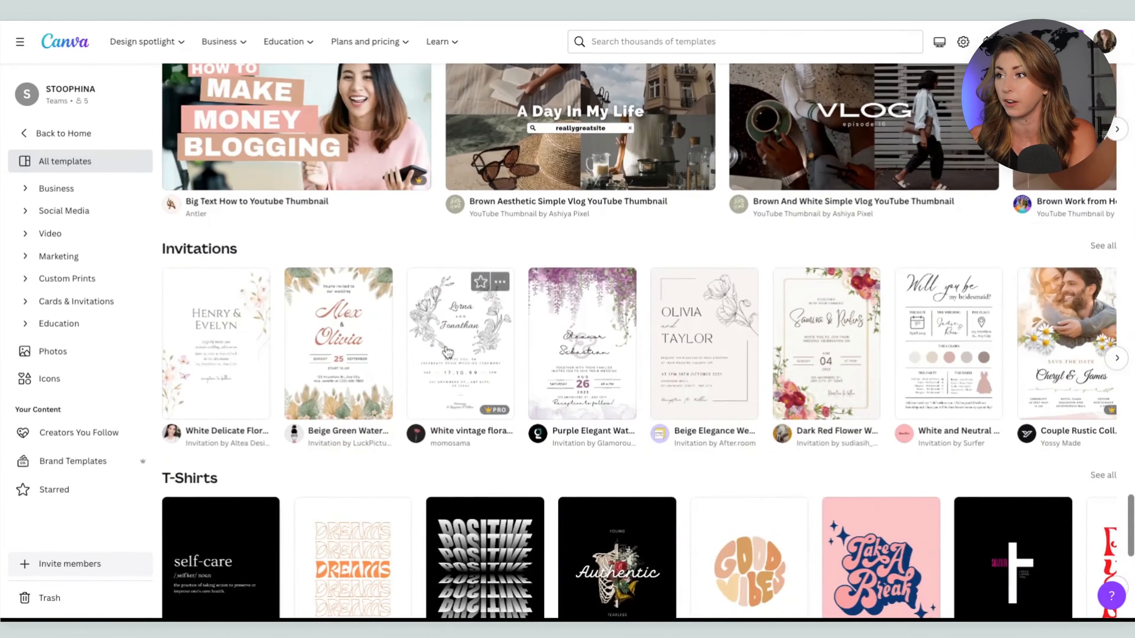
pyautogui.scroll(-3, 448, 353)
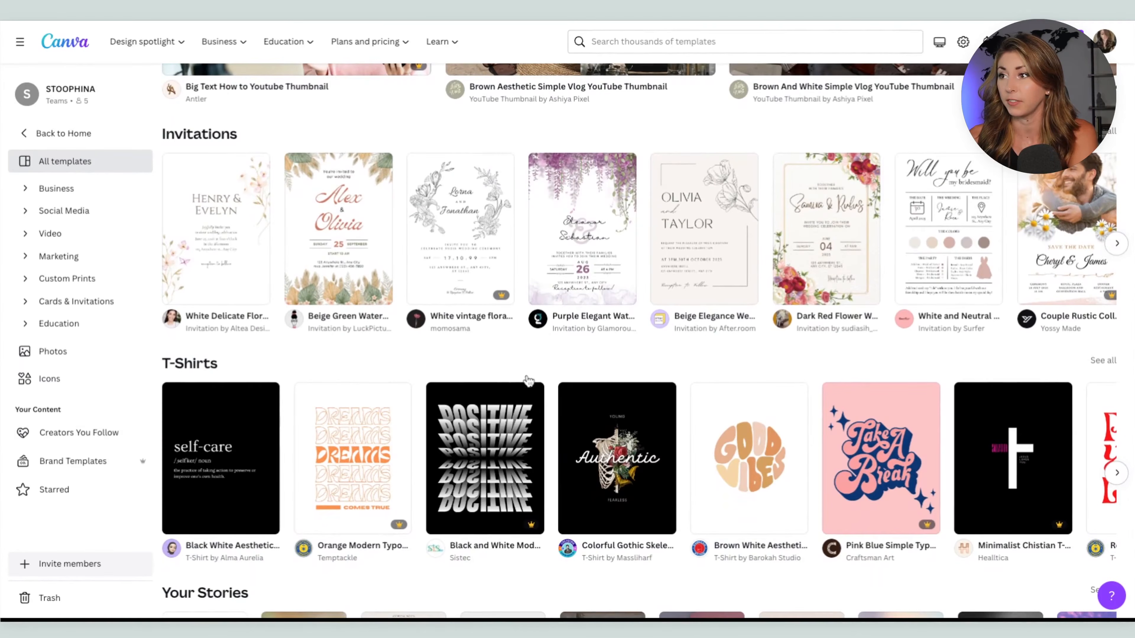
pyautogui.scroll(-3, 527, 381)
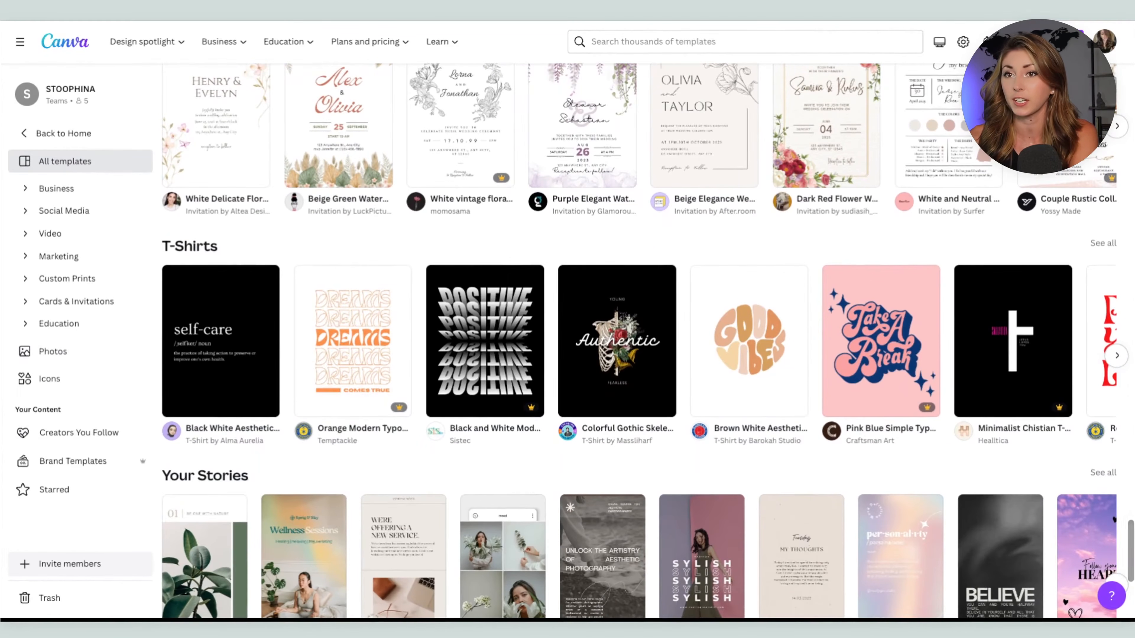
pyautogui.click(1111, 247)
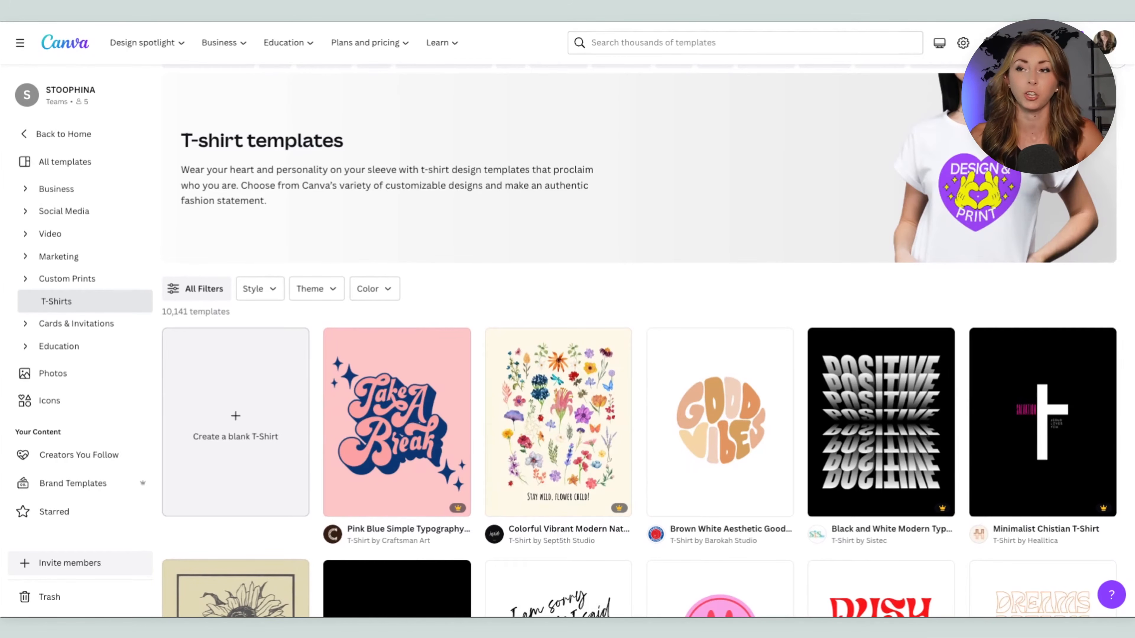
# Step: Browse the T-shirt template gallery to examine the typography and illustrated designs on offer
pyautogui.scroll(-2, 703, 250)
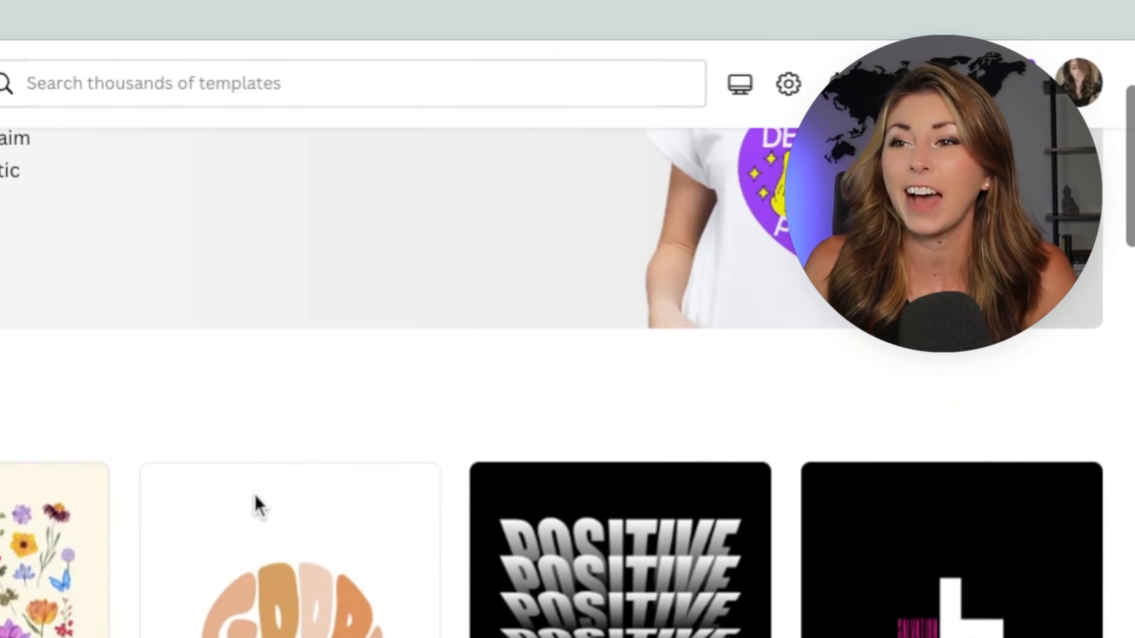
pyautogui.moveTo(256, 504)
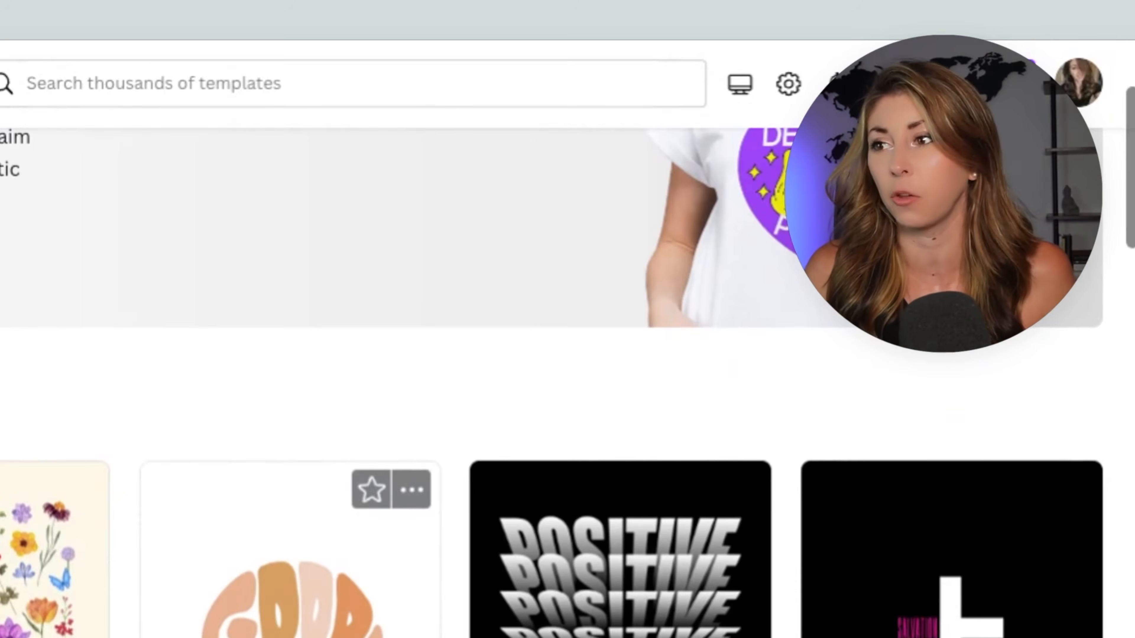
pyautogui.scroll(-7, 568, 380)
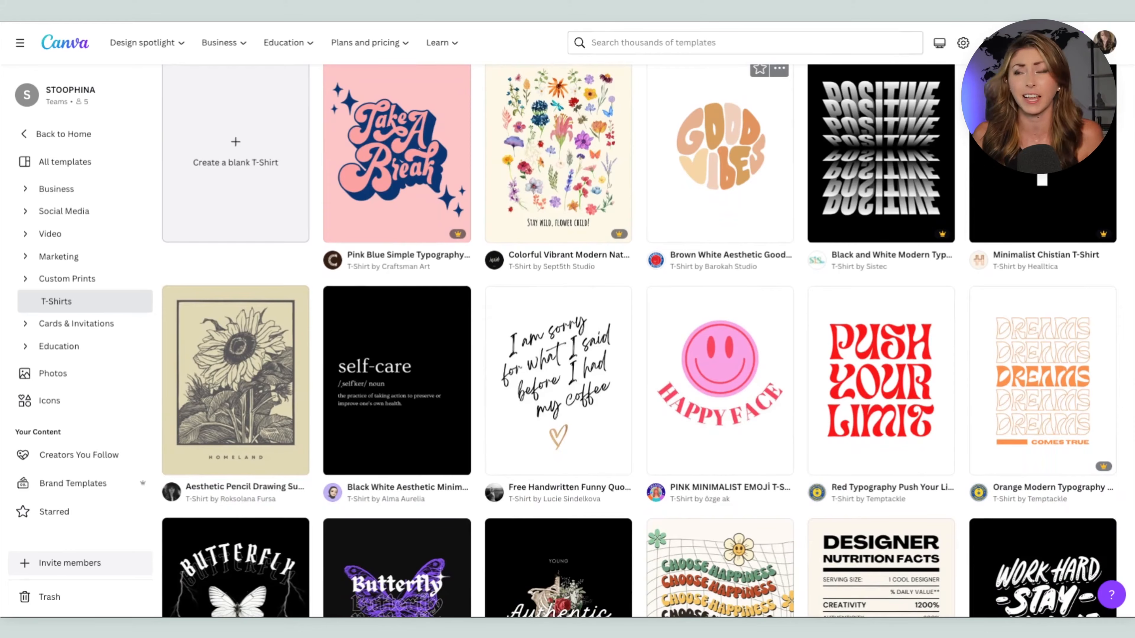
pyautogui.scroll(-6, 648, 340)
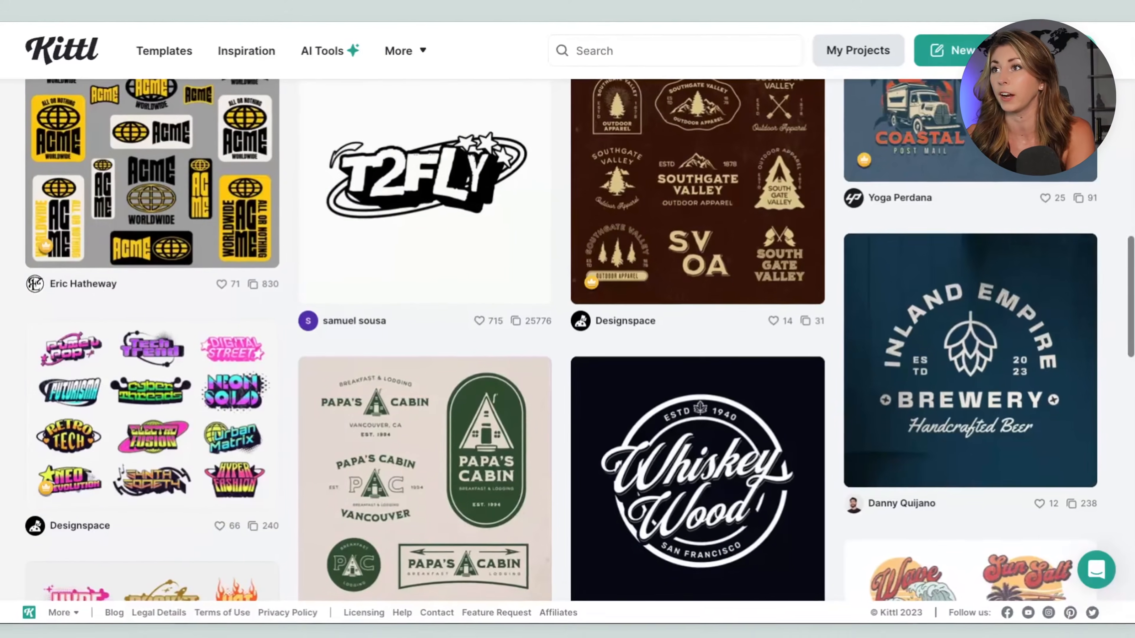
# Step: Browse the logo and badge designs in the Kittl template gallery
pyautogui.scroll(-1, 363, 333)
pyautogui.scroll(-1, 363, 333)
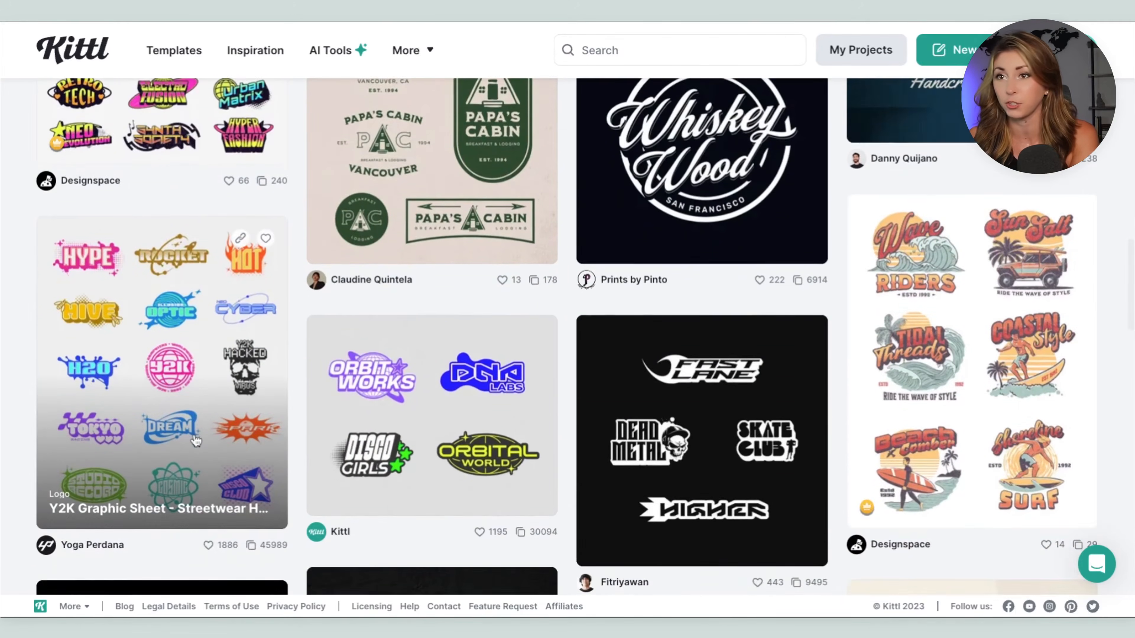
pyautogui.scroll(-3, 196, 440)
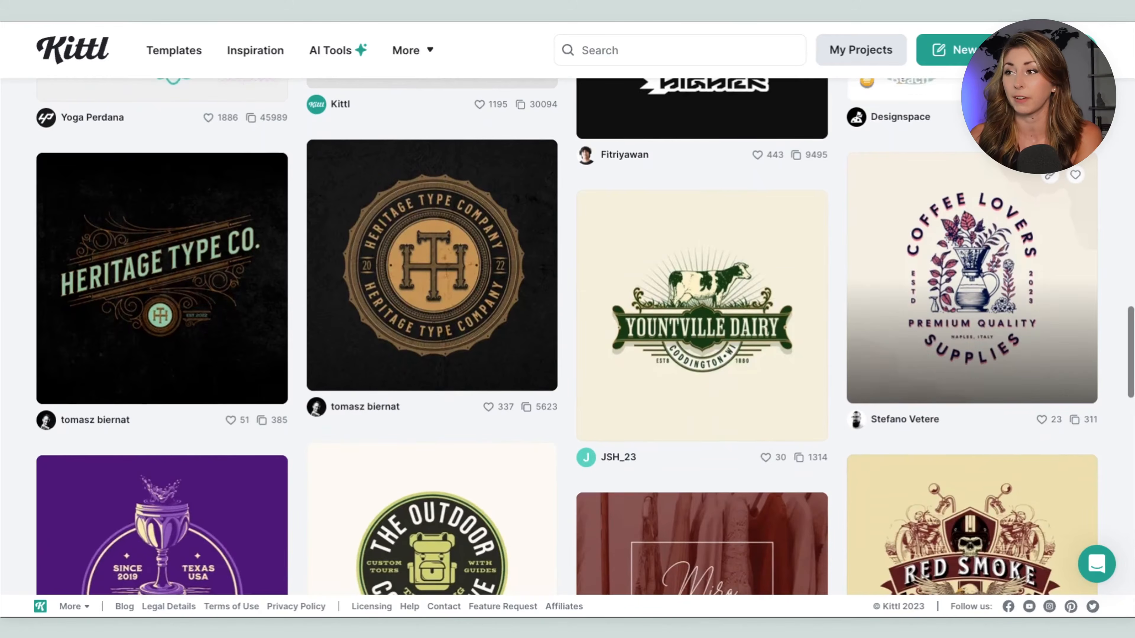
pyautogui.scroll(-8, 567, 335)
pyautogui.scroll(-1, 857, 274)
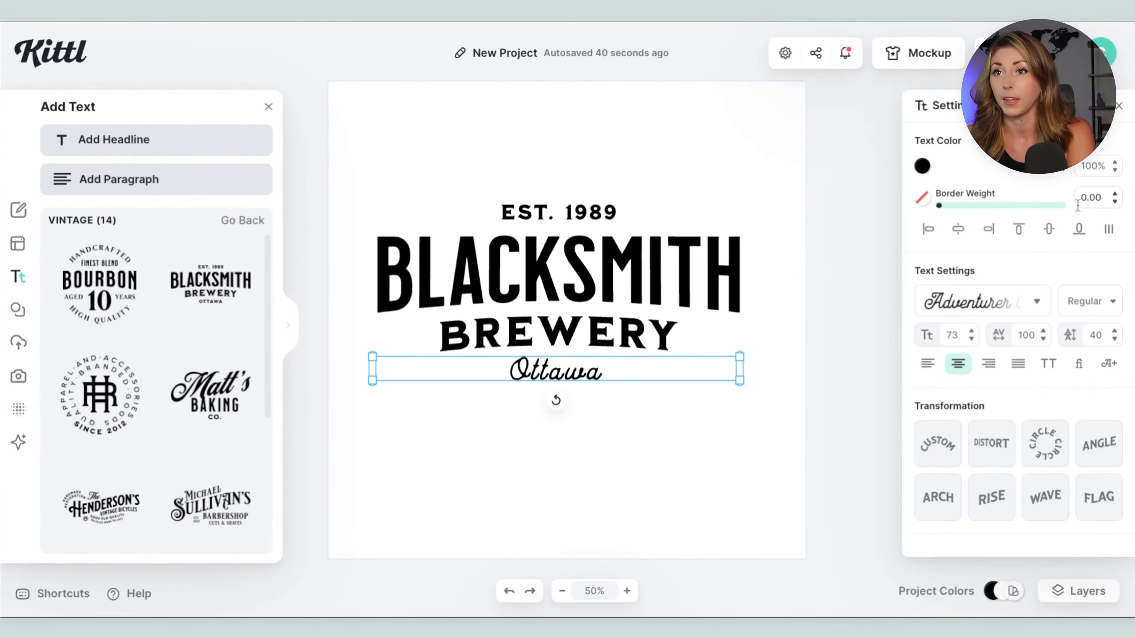
# Step: Examine the typefaces available for the Ottawa text line, leaving its font as is
pyautogui.click(1006, 298)
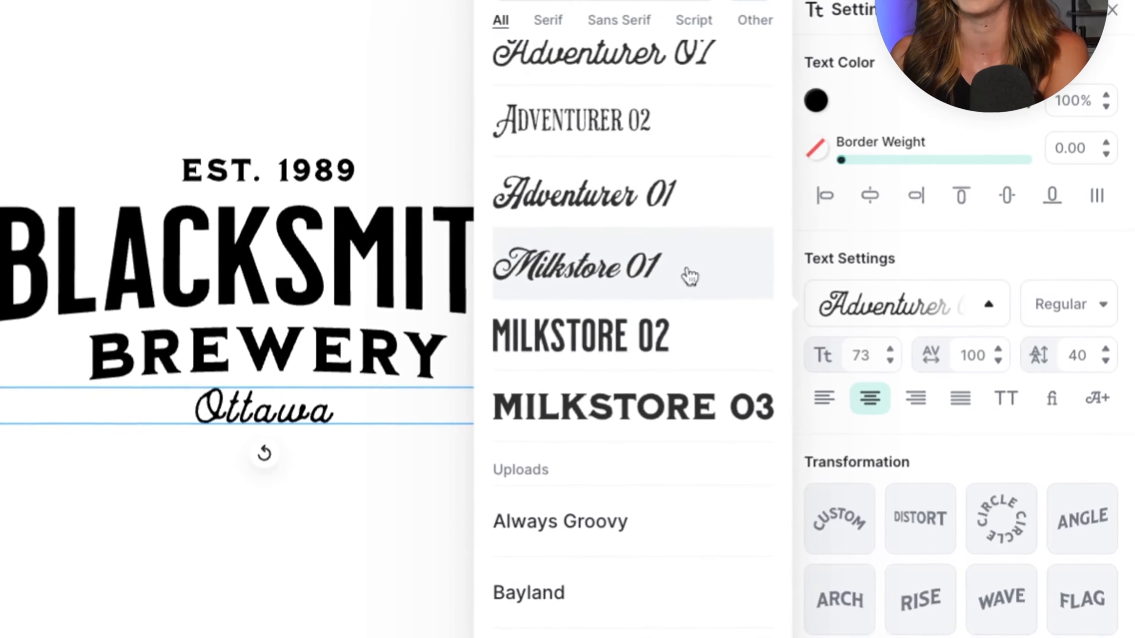
pyautogui.scroll(-10, 684, 273)
pyautogui.scroll(-8, 690, 276)
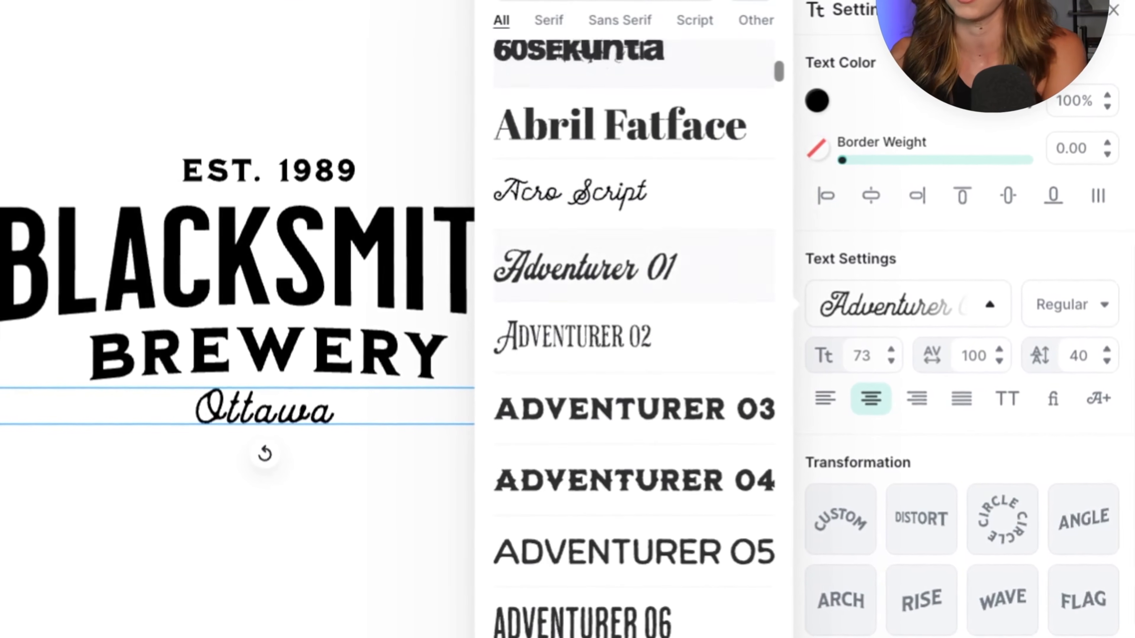
pyautogui.scroll(-10, 679, 307)
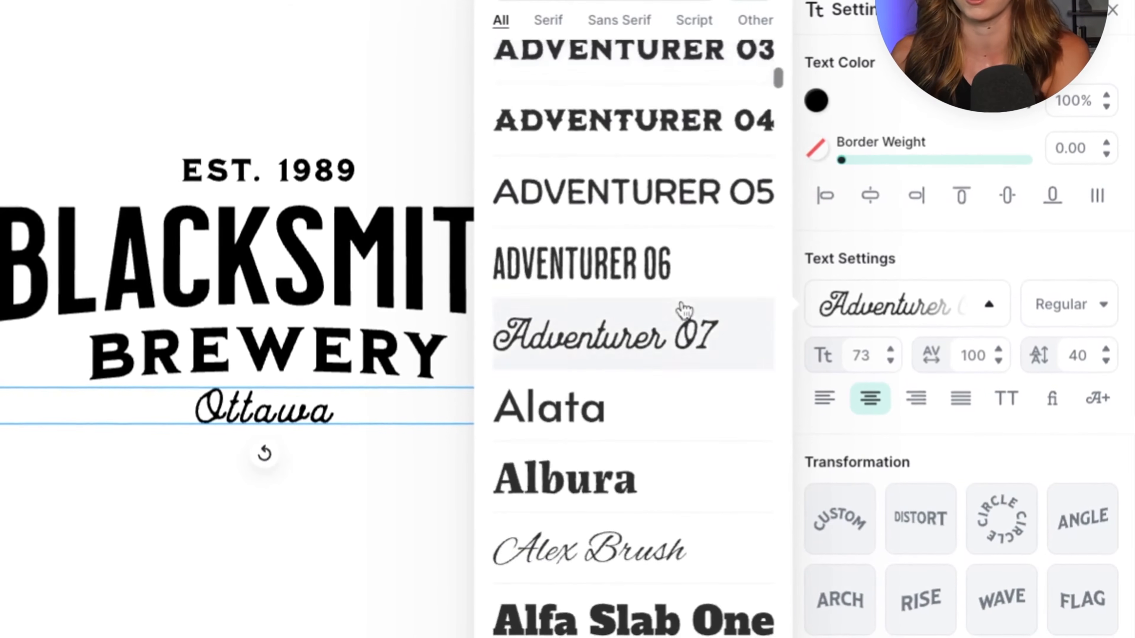
pyautogui.scroll(-1, 682, 305)
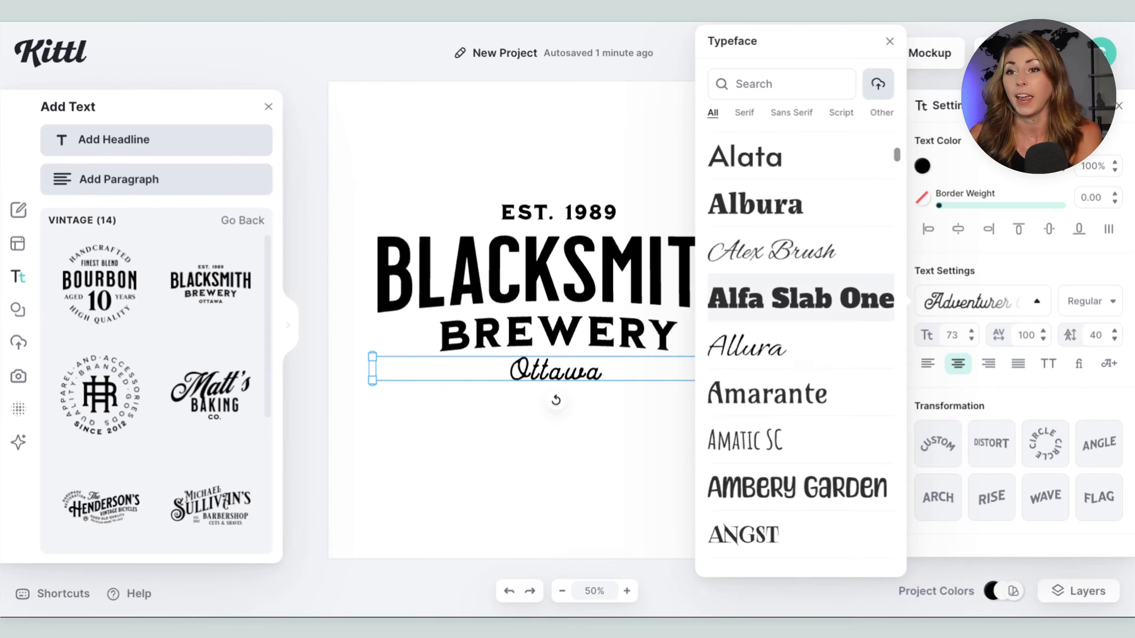
pyautogui.click(1001, 250)
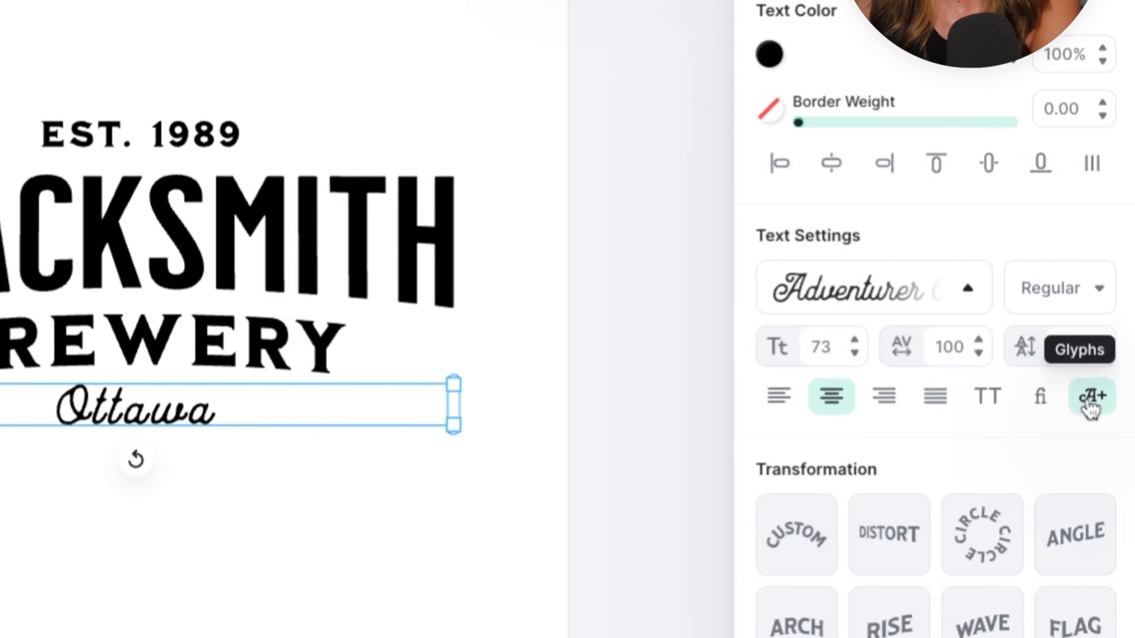
# Step: Add the decorative alternate H glyph from the Adventurer 07 glyph set to the end of the Ottawa text
pyautogui.click(1091, 405)
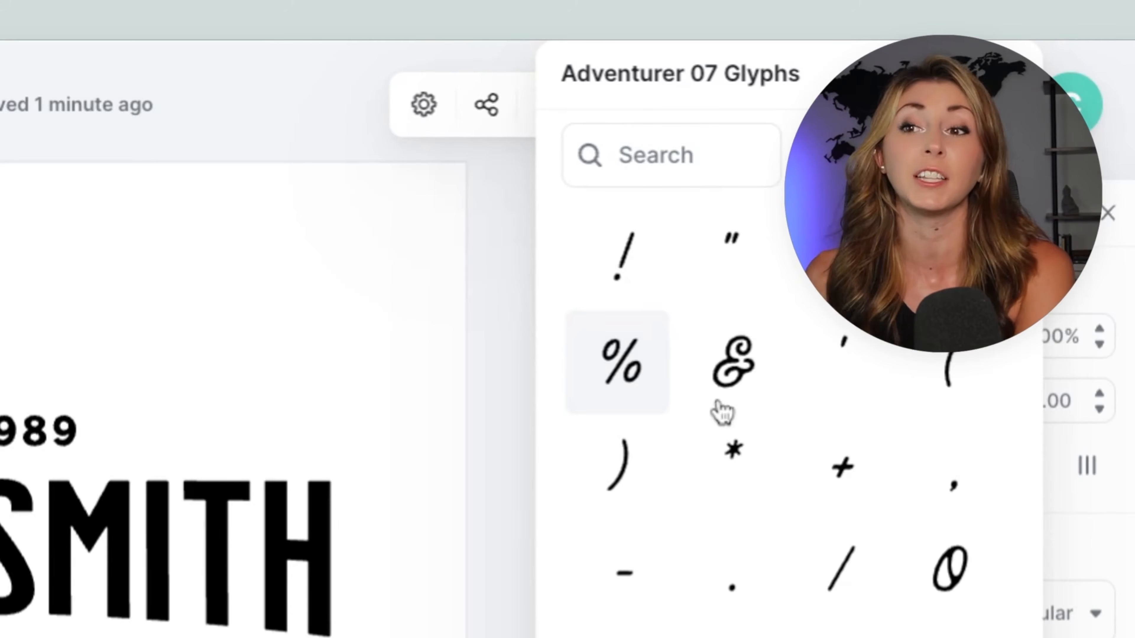
pyautogui.scroll(-10, 979, 314)
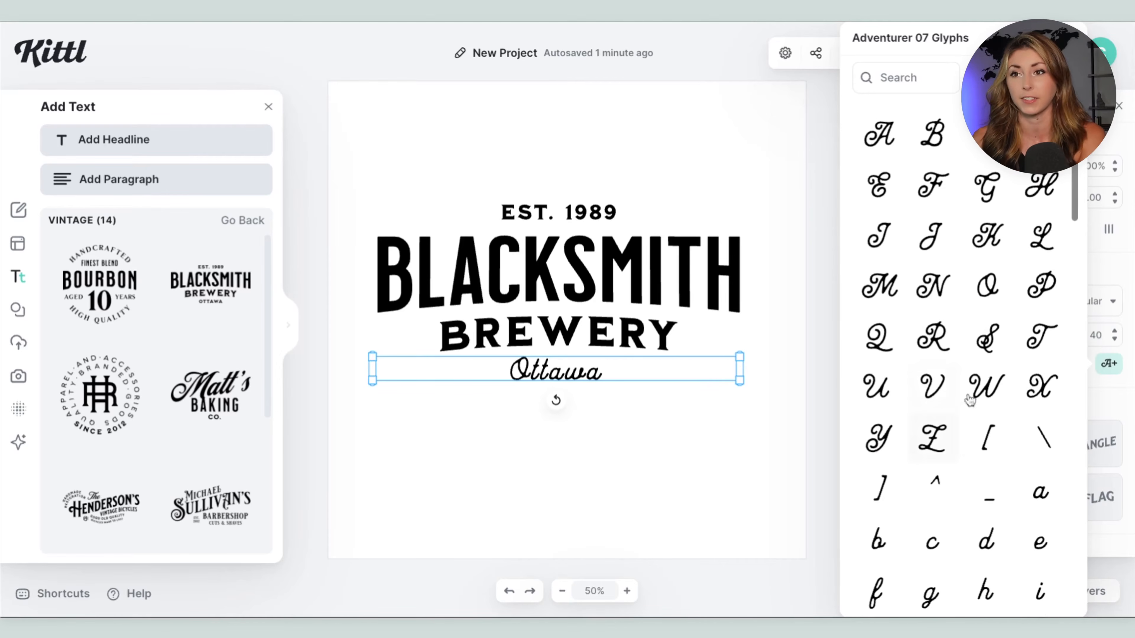
pyautogui.scroll(-15, 970, 331)
pyautogui.scroll(-2, 961, 344)
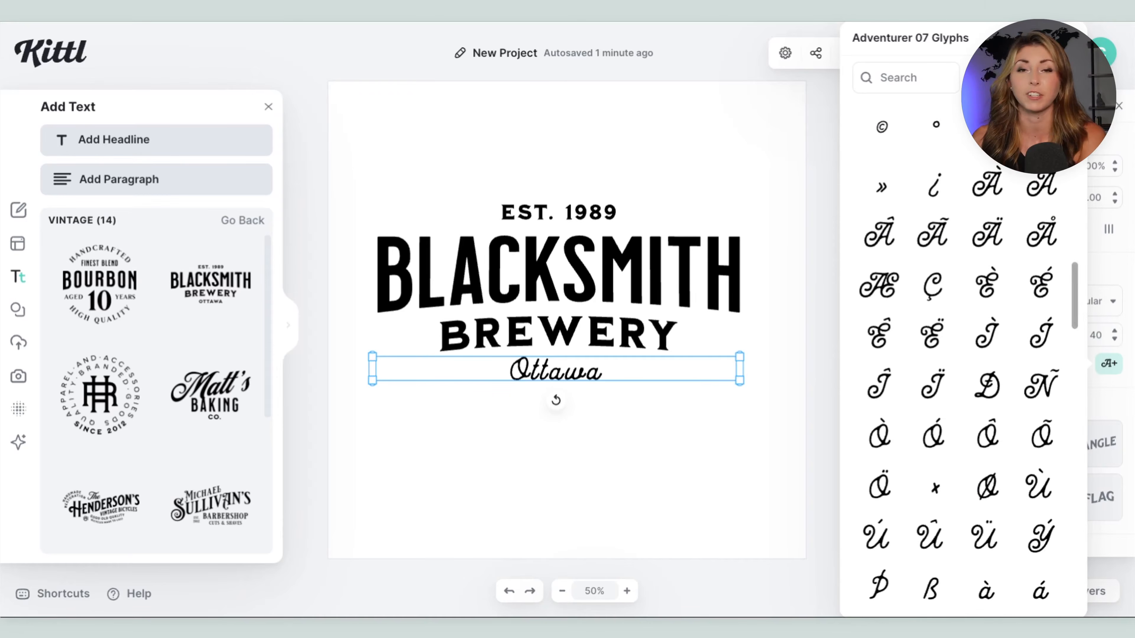
pyautogui.scroll(-3, 961, 358)
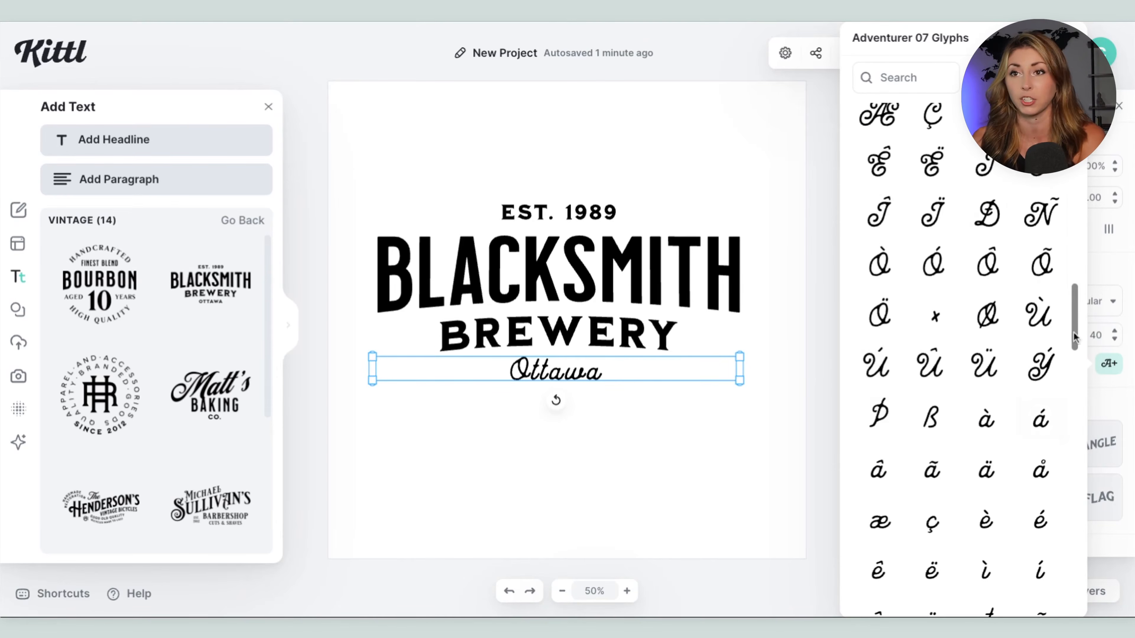
pyautogui.scroll(-8, 1039, 403)
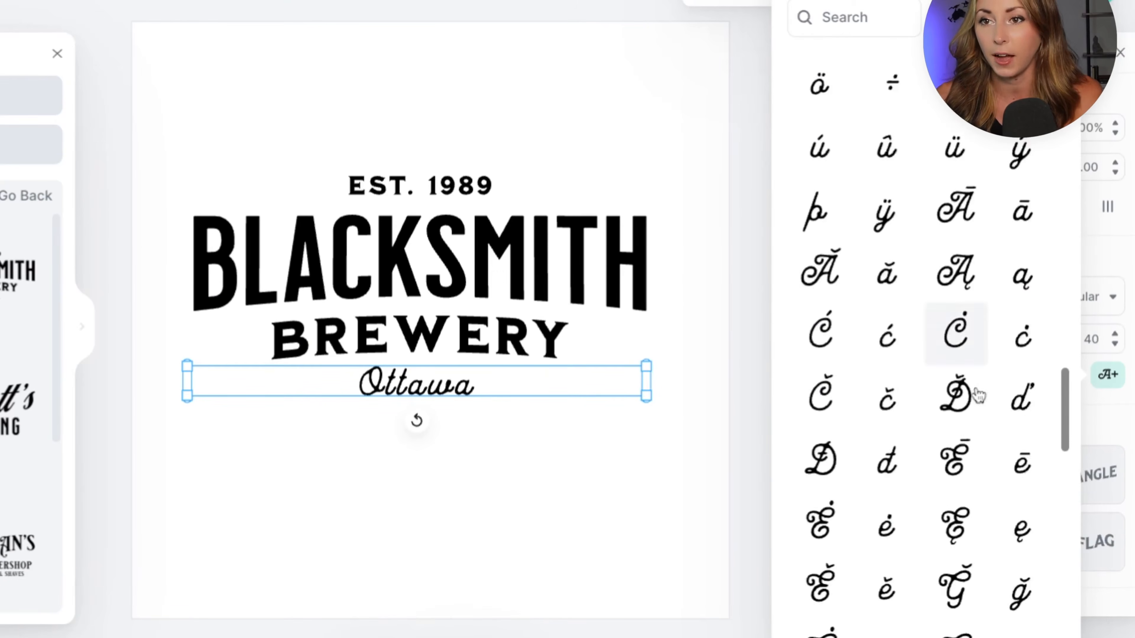
pyautogui.scroll(-2, 978, 395)
pyautogui.scroll(-12, 972, 445)
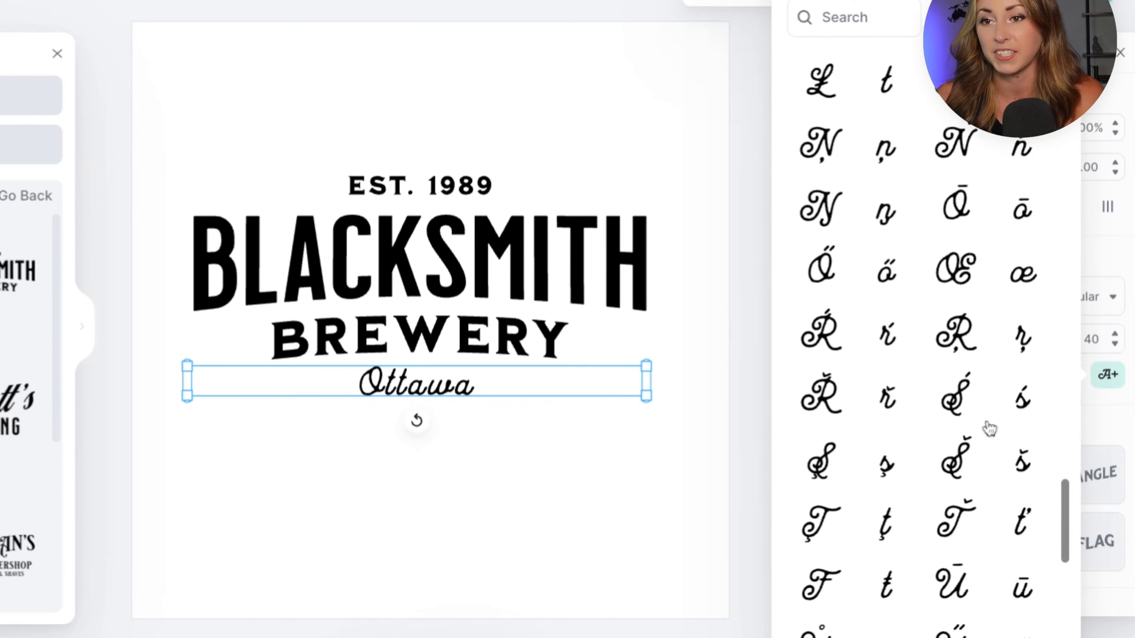
pyautogui.scroll(-20, 990, 429)
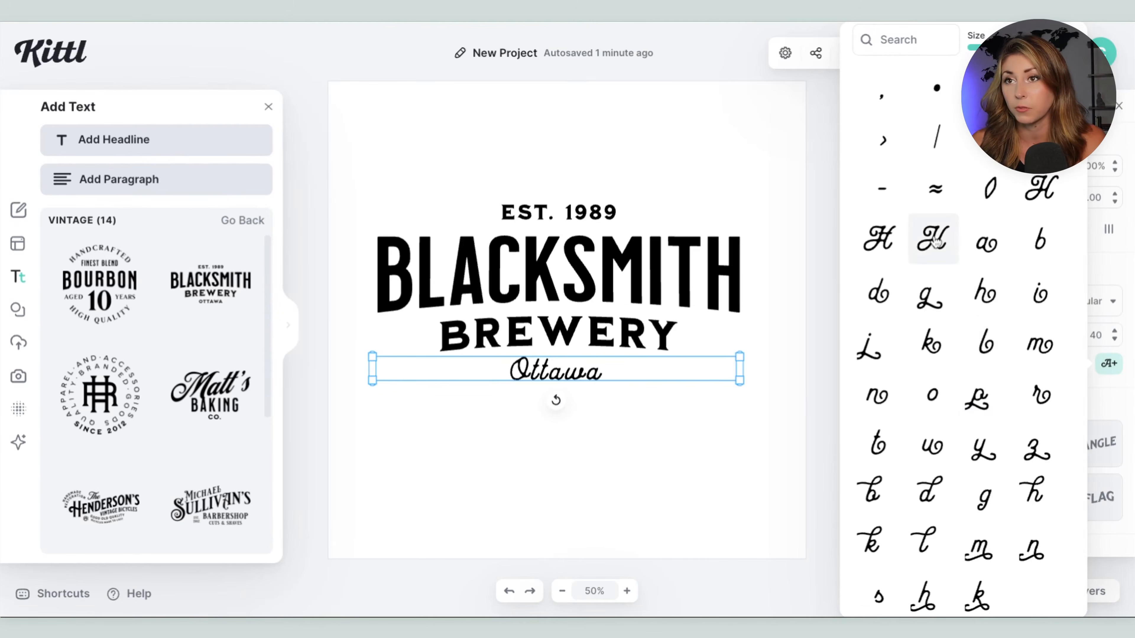
pyautogui.click(936, 241)
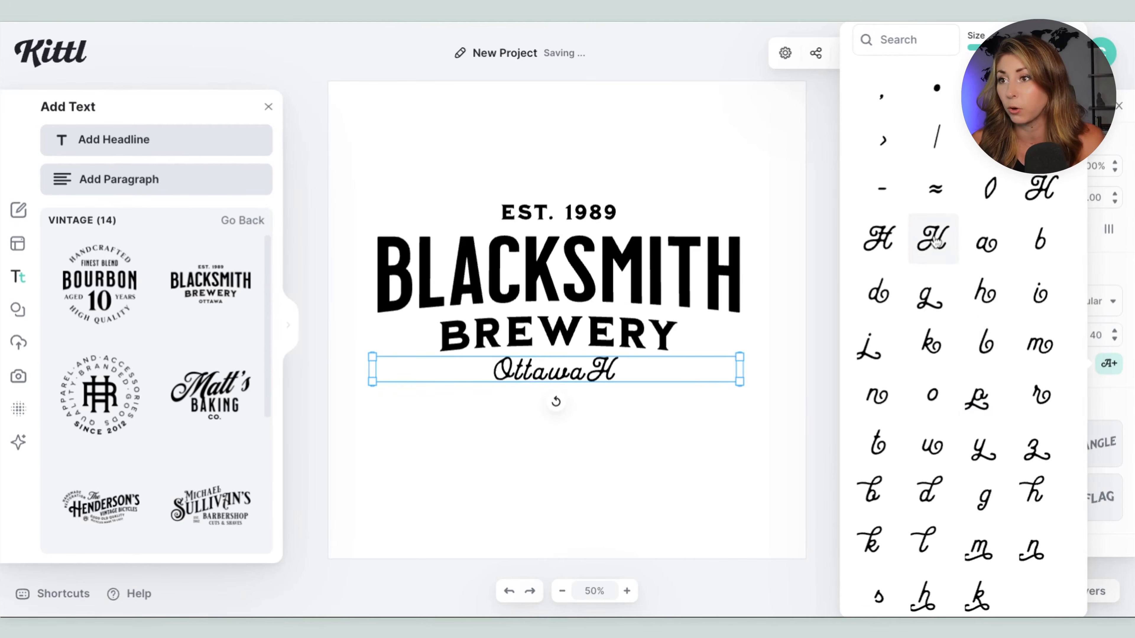
pyautogui.press('Escape')
pyautogui.click(626, 361)
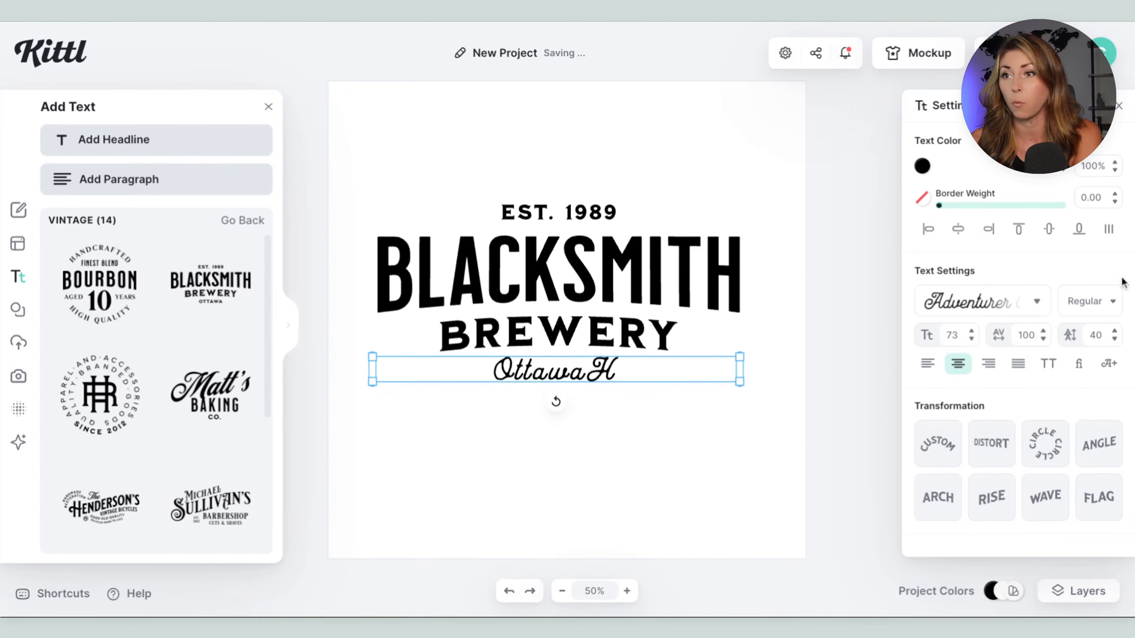
pyautogui.click(1109, 363)
pyautogui.scroll(-10, 922, 483)
pyautogui.scroll(-5, 922, 483)
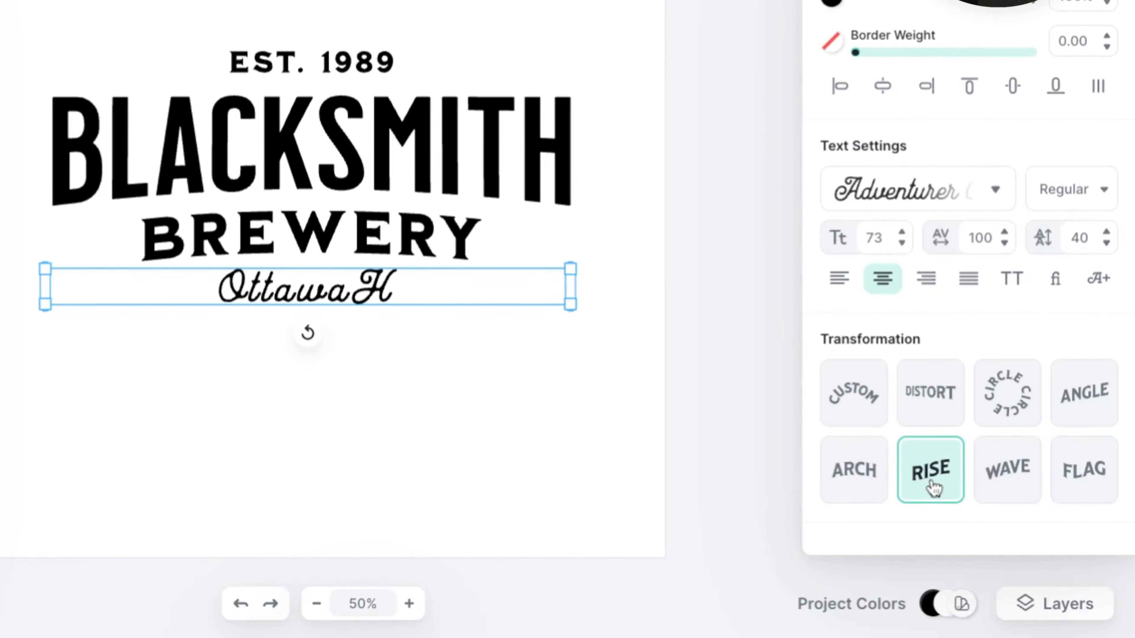
# Step: Try an Arch transformation on the OttawaH line and a Custom curved path on the BLACKSMITH text
pyautogui.click(875, 476)
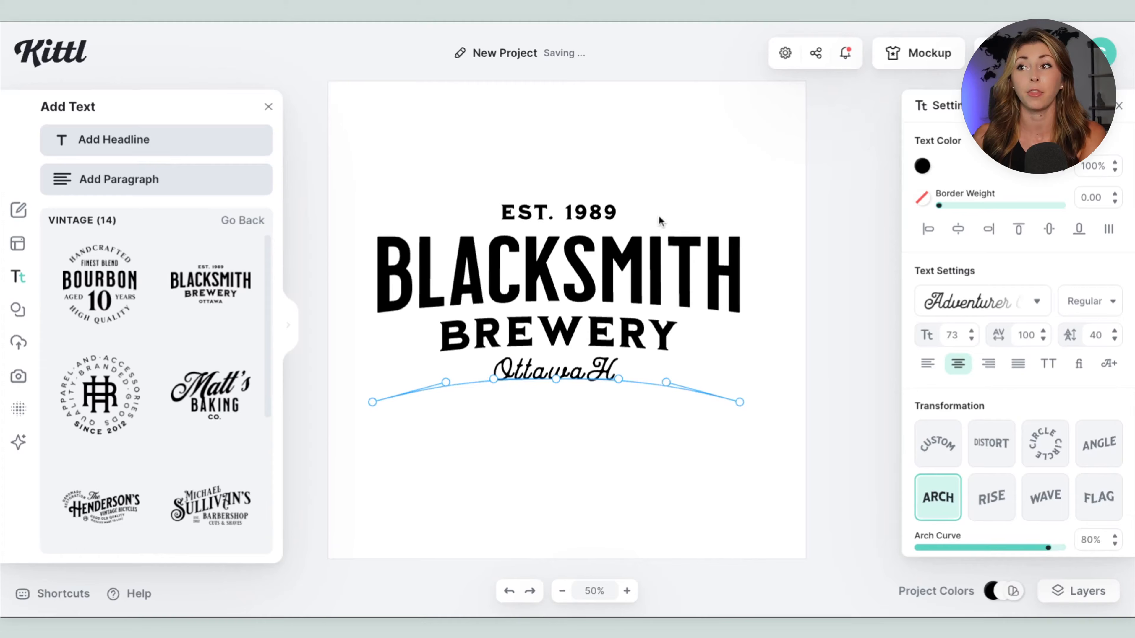
pyautogui.click(659, 259)
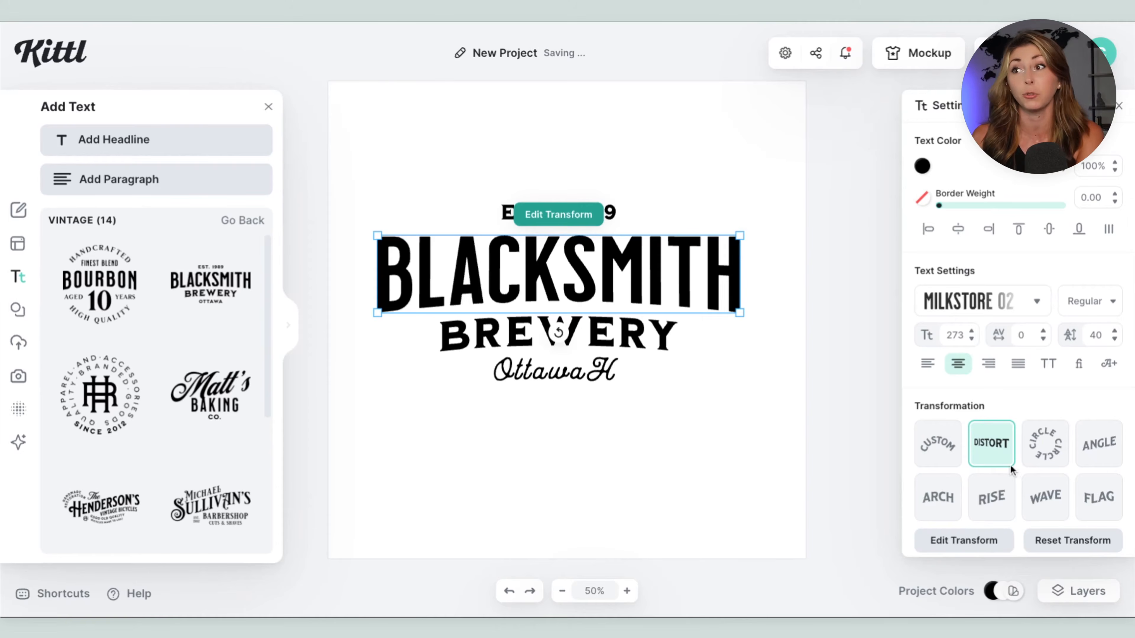
pyautogui.click(929, 453)
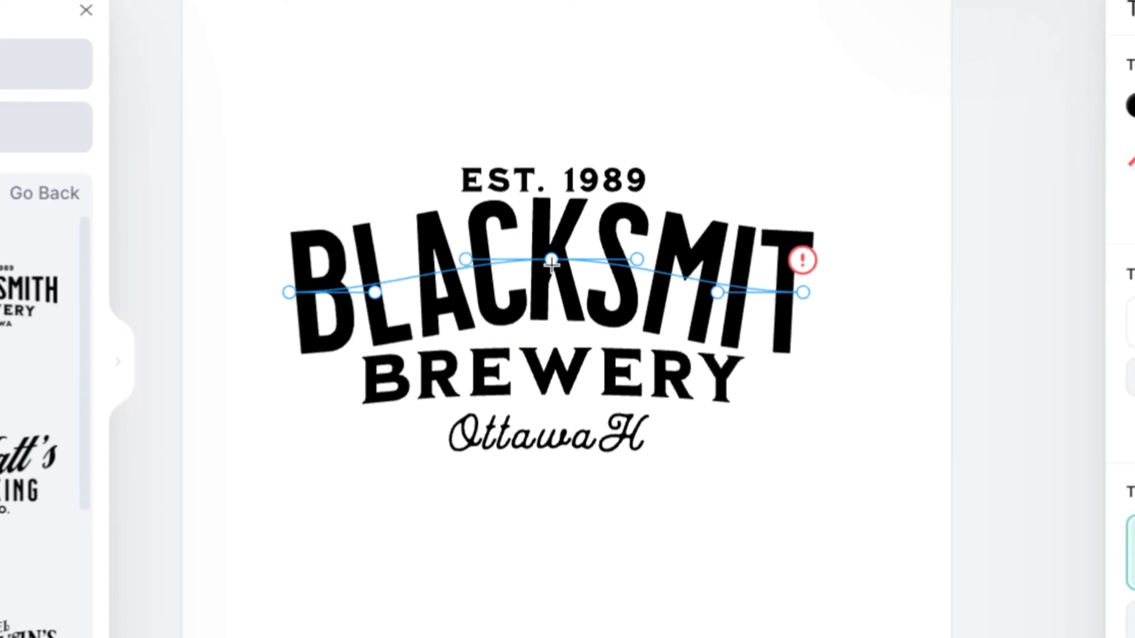
pyautogui.moveTo(554, 267)
pyautogui.mouseDown()
pyautogui.moveTo(562, 192)
pyautogui.moveTo(538, 269)
pyautogui.mouseUp()
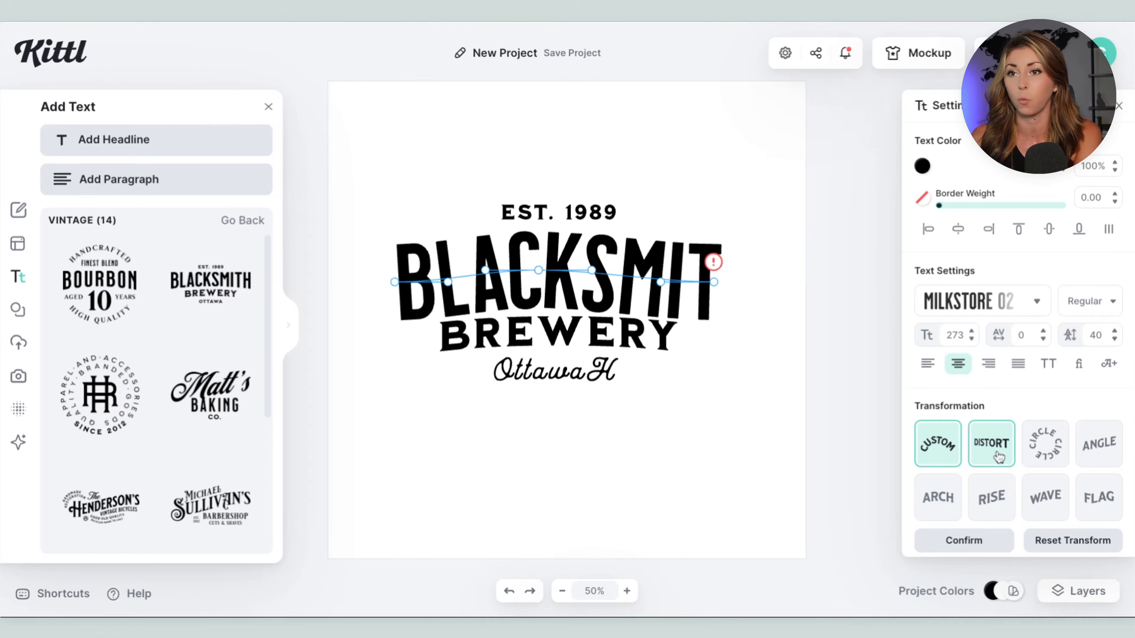
# Step: Apply the Distort transformation to the BLACKSMITH text and raise the middle of its upper edge into a tall arch
pyautogui.click(997, 454)
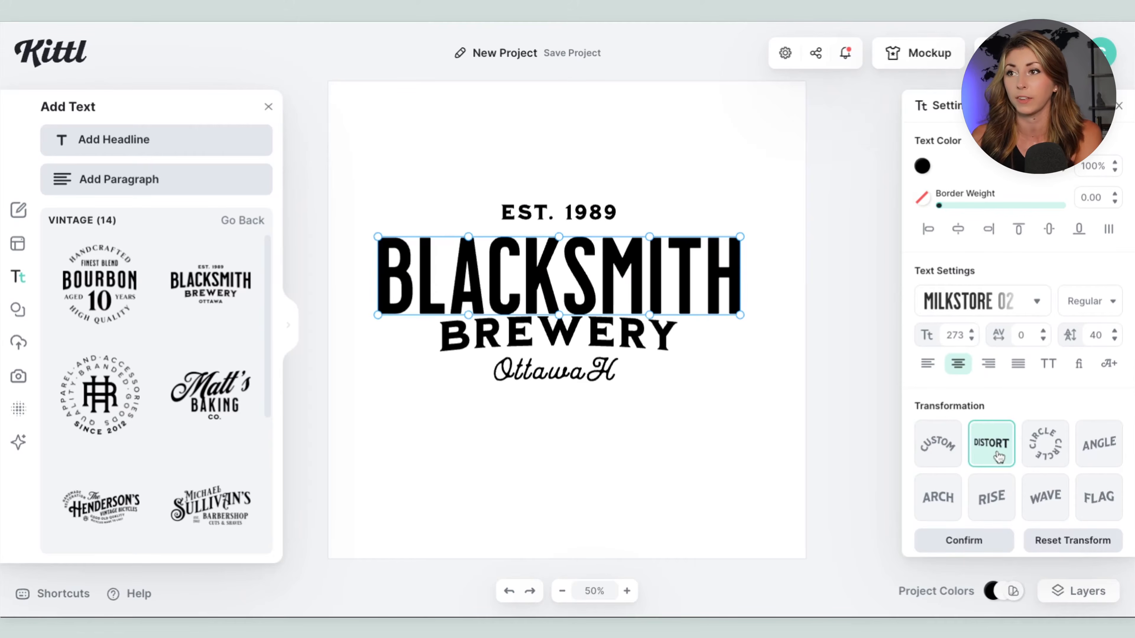
pyautogui.click(590, 177)
pyautogui.click(583, 221)
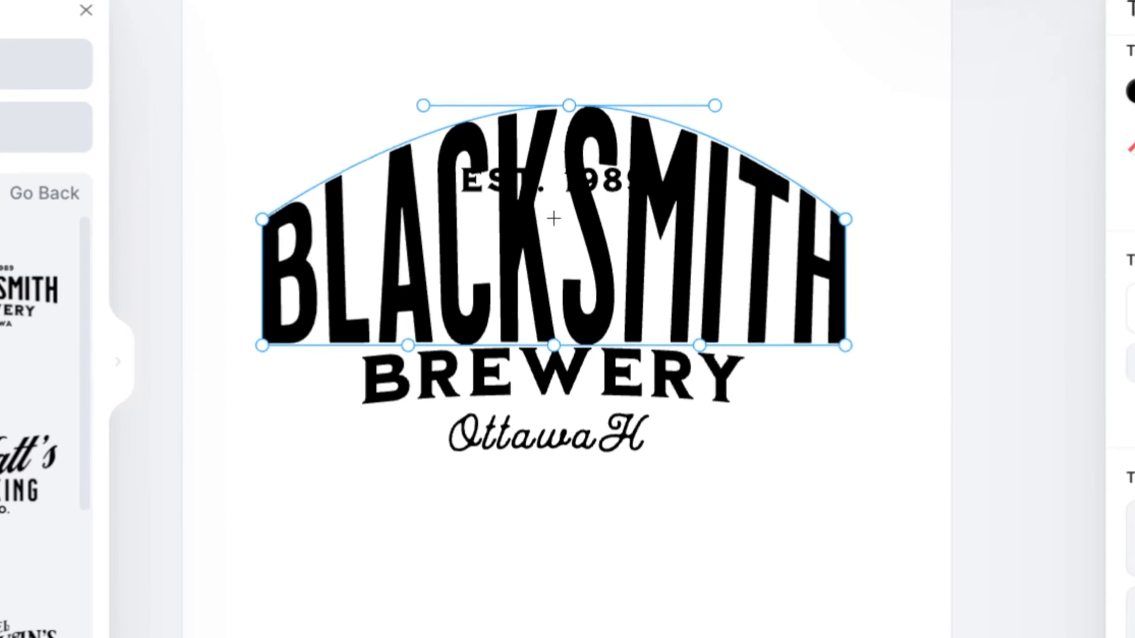
pyautogui.moveTo(569, 106); pyautogui.dragTo(560, 55)
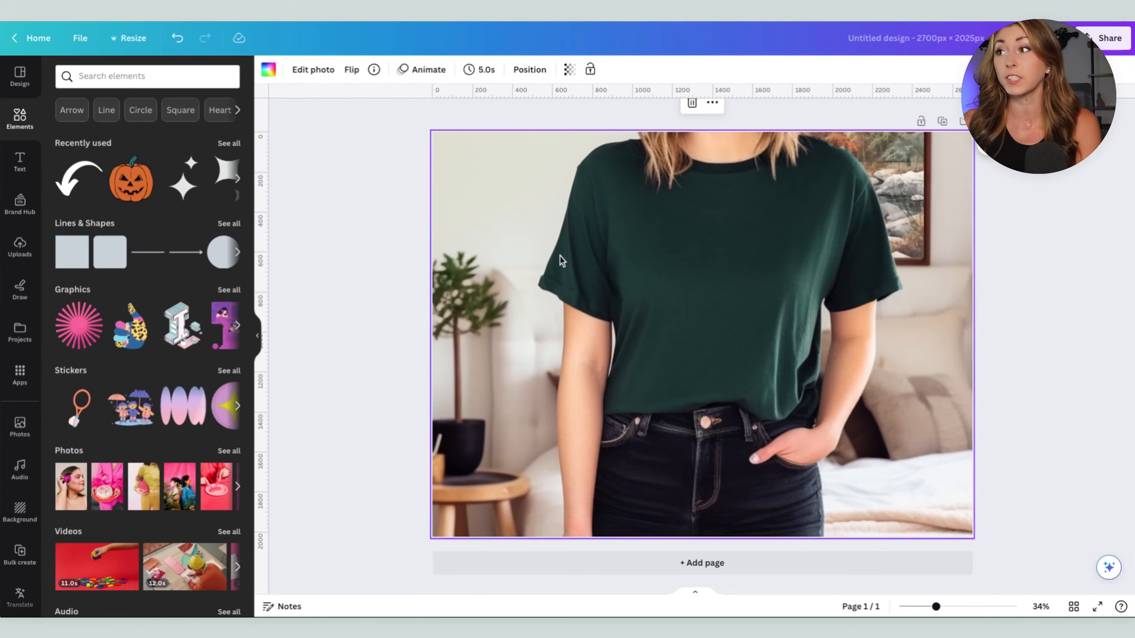
# Step: Switch to Canva and remove the metal button from the jeans in the T-shirt photo with Magic Eraser
pyautogui.click(316, 76)
pyautogui.click(135, 72)
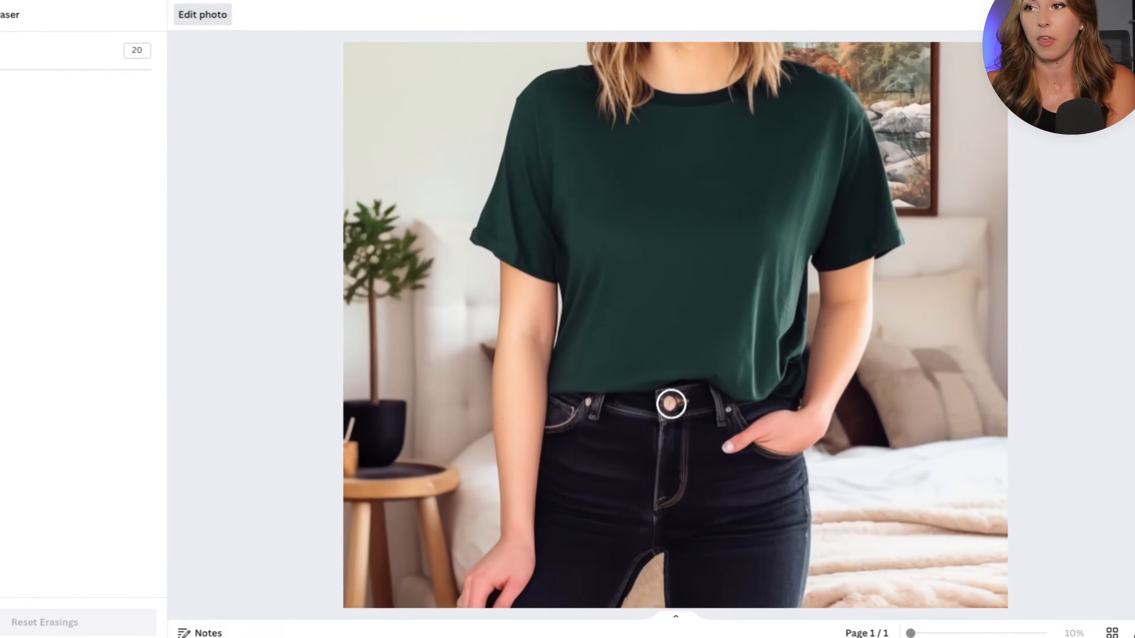
pyautogui.moveTo(690, 405); pyautogui.dragTo(715, 406)
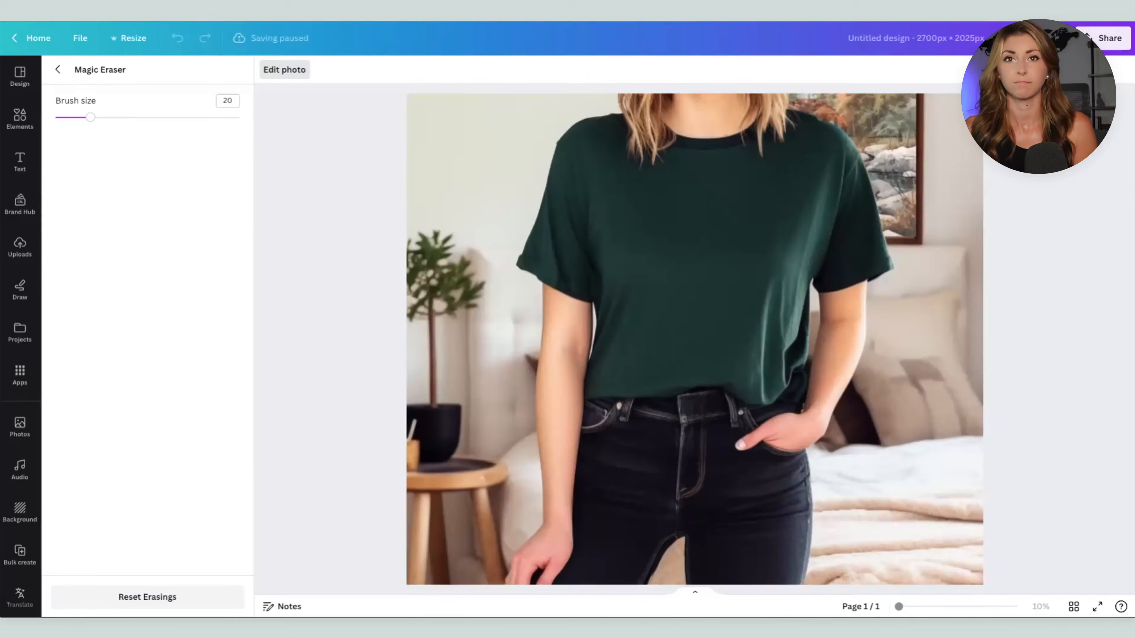
# Step: Switch from Magic Eraser to Magic Edit, discarding the erasings, and brush over the small object on the side table beside the plant pot
pyautogui.click(58, 69)
pyautogui.click(213, 158)
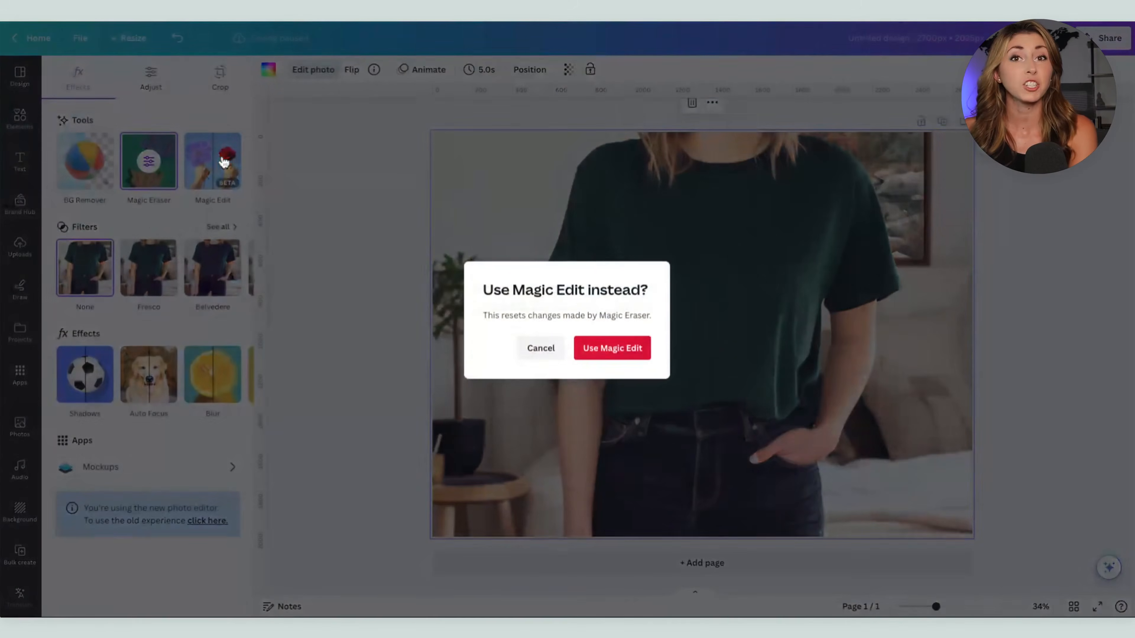
pyautogui.click(610, 347)
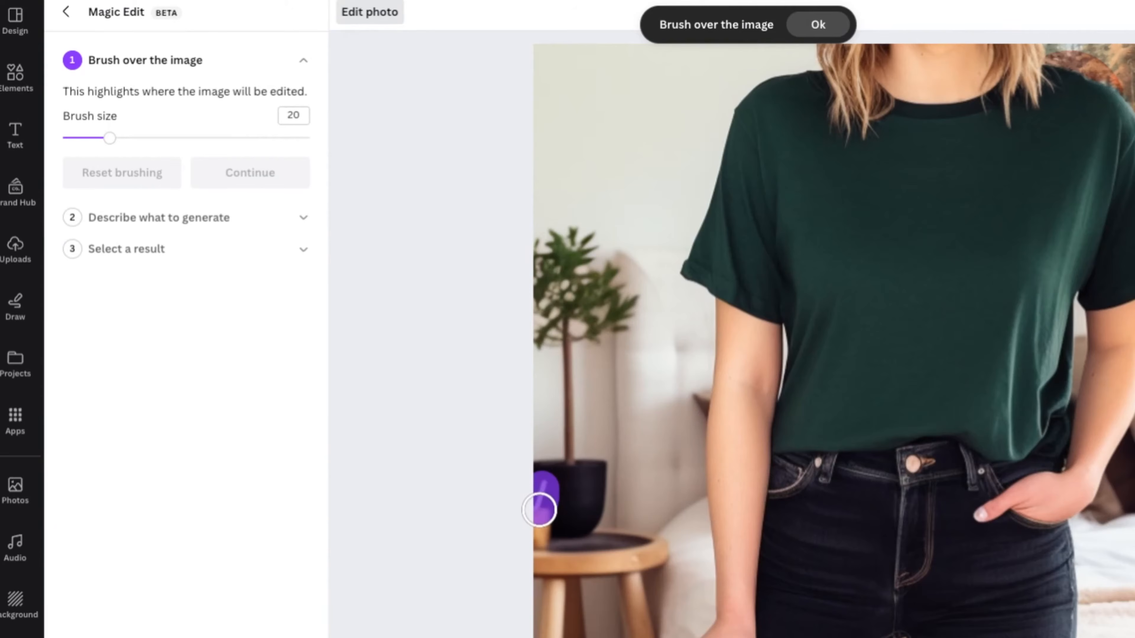
pyautogui.moveTo(539, 532); pyautogui.dragTo(539, 530)
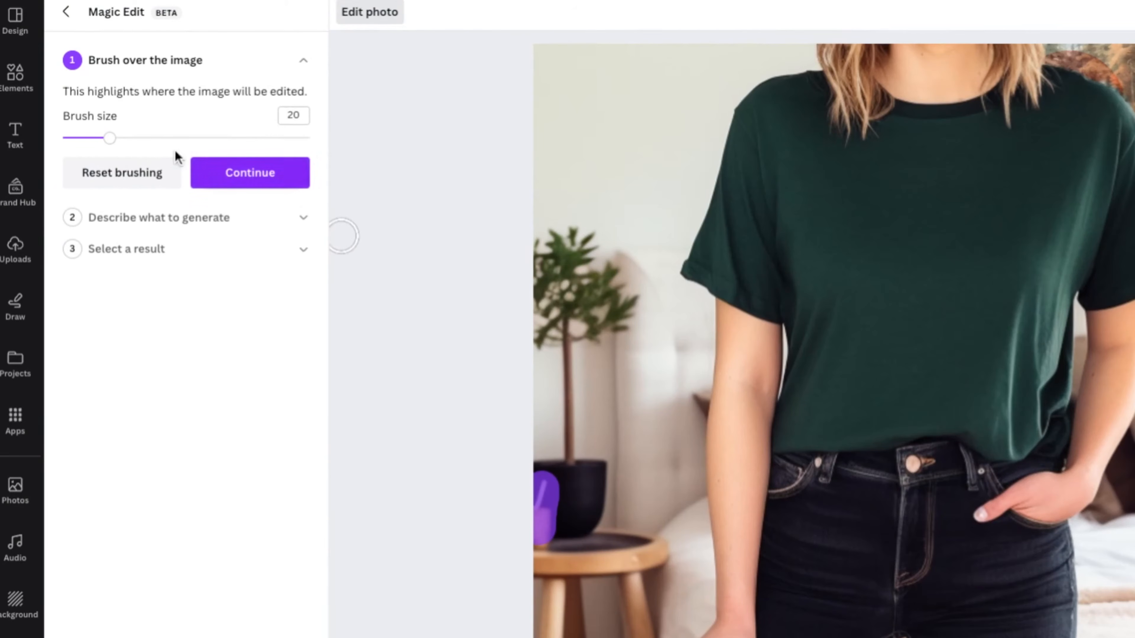
# Step: Describe the replacement for the brushed area as "coffee cup" and generate the Magic Edit results
pyautogui.click(245, 179)
pyautogui.click(187, 183)
pyautogui.write('coffee ')
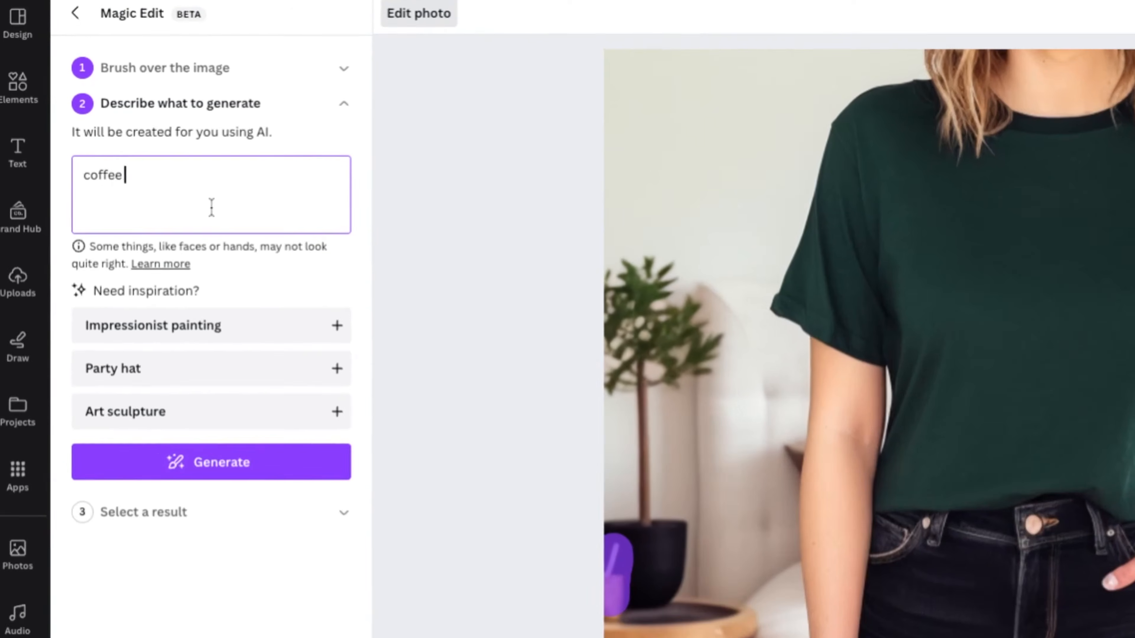
pyautogui.write('cup')
pyautogui.click(211, 462)
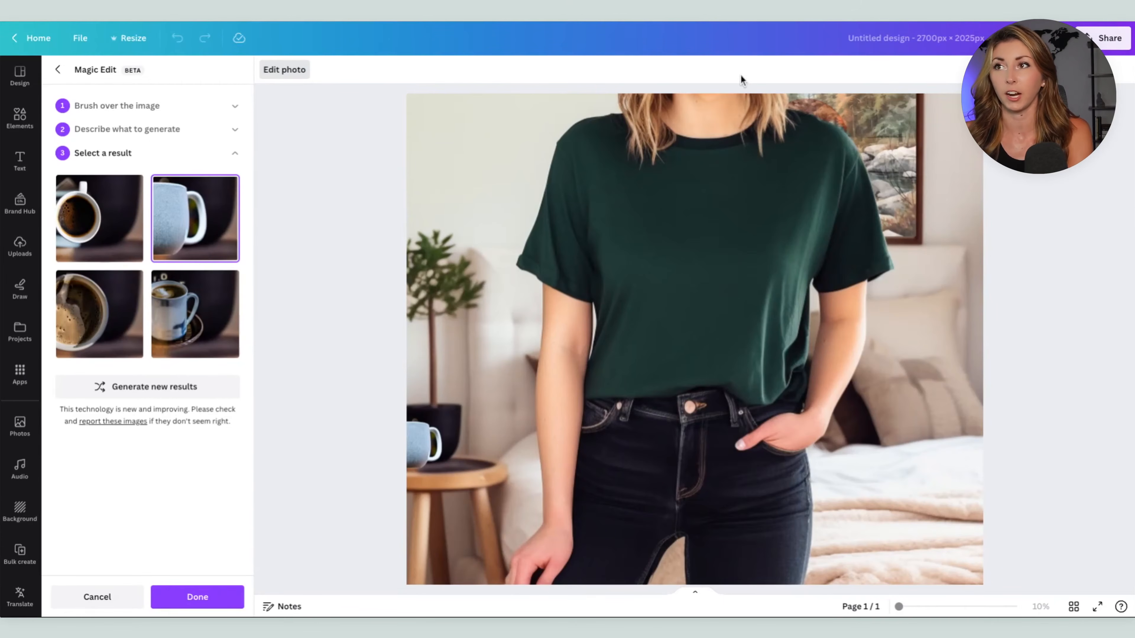
# Step: Inspect the pale blue mug result in the photo and accept it to finish the Magic Edit
pyautogui.scroll(5, 703, 318)
pyautogui.scroll(-8, 950, 188)
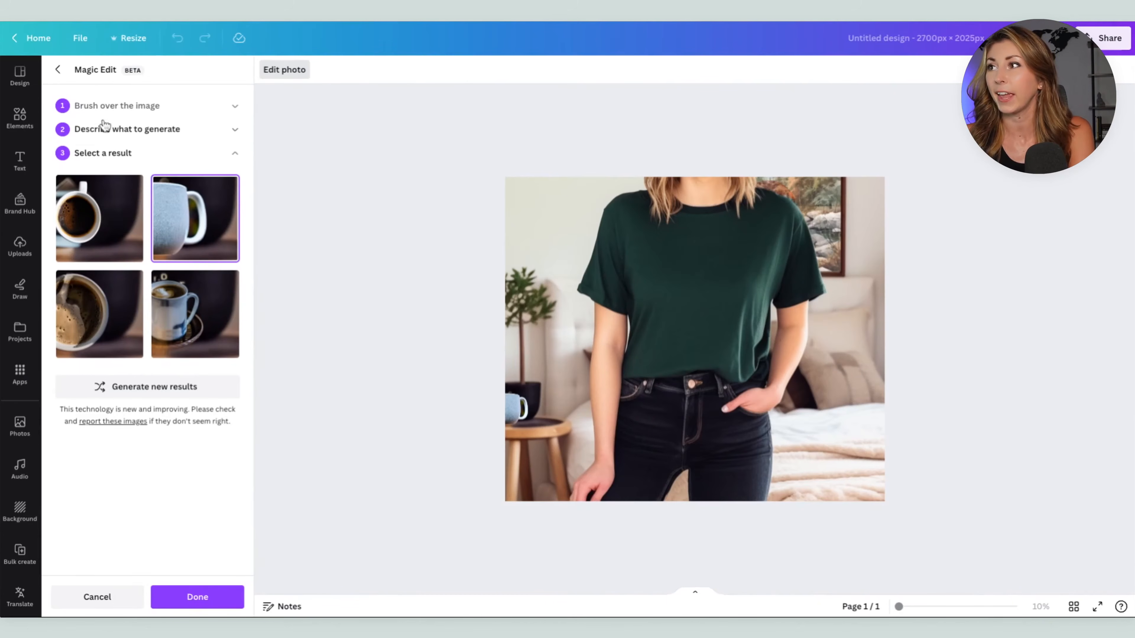
pyautogui.click(199, 597)
pyautogui.click(961, 127)
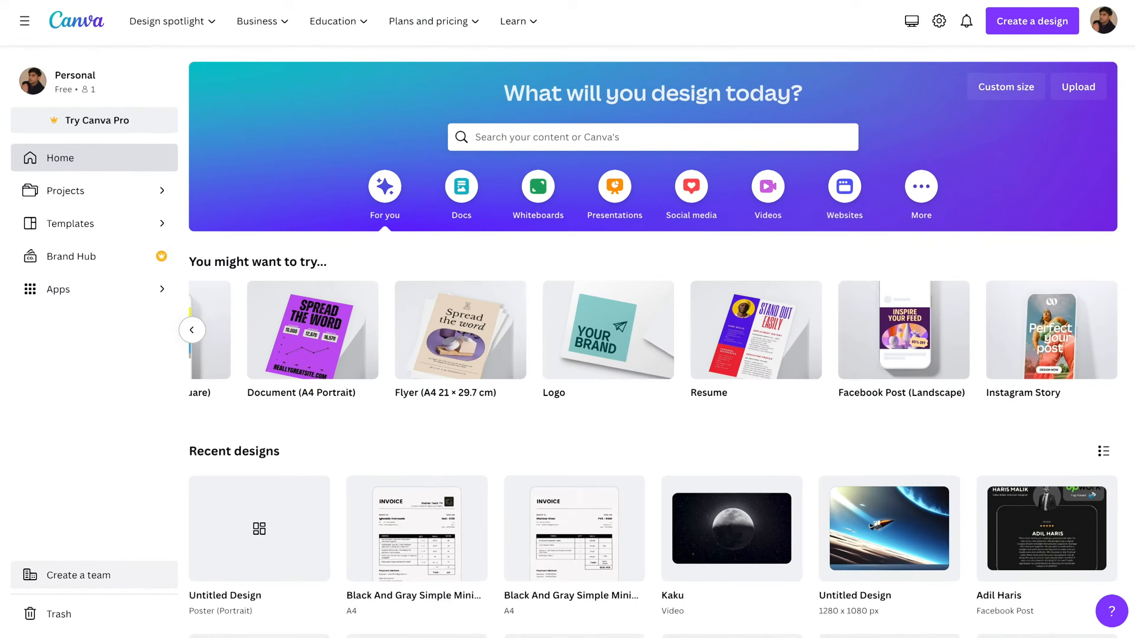
pyautogui.scroll(-4, 639, 358)
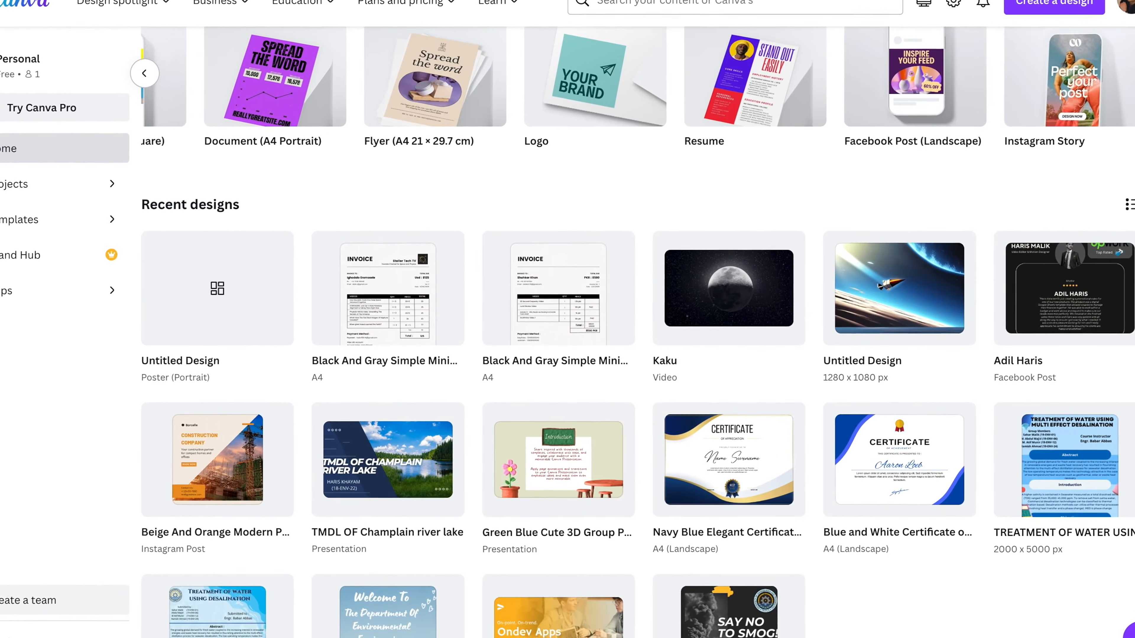